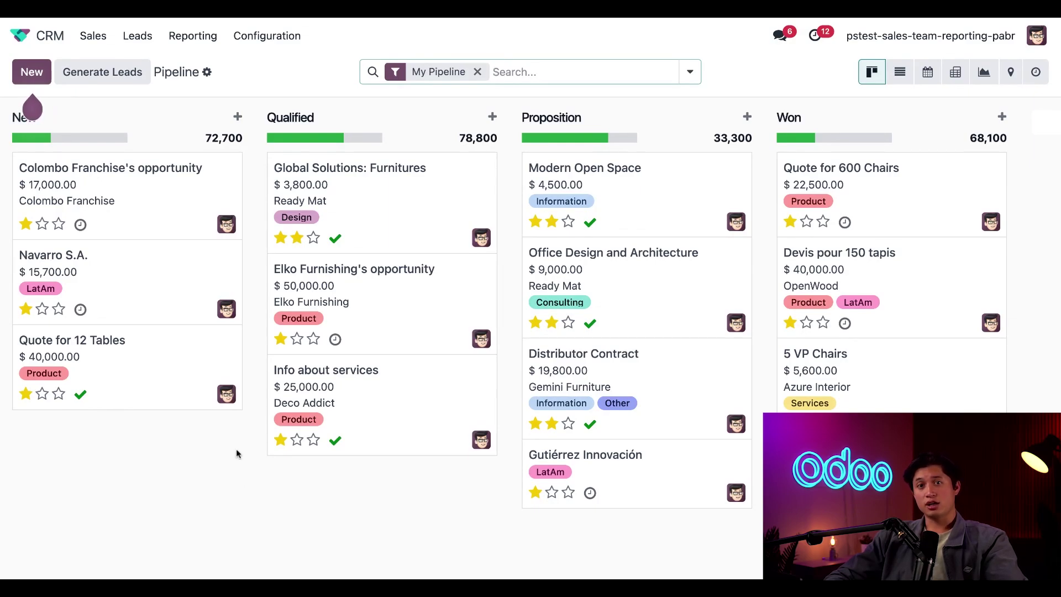
Go to Sales > Teams to show the Sales, Pre-Sales and LatAm Sales team cards
{"action": "left_click", "coordinate": [93, 36]}
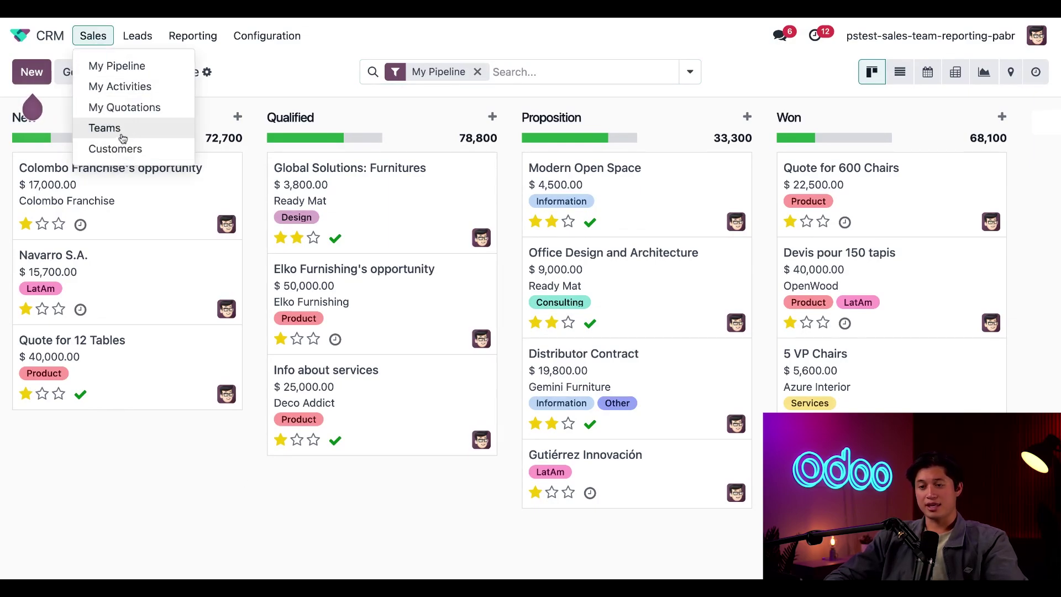
{"action": "left_click", "coordinate": [104, 128]}
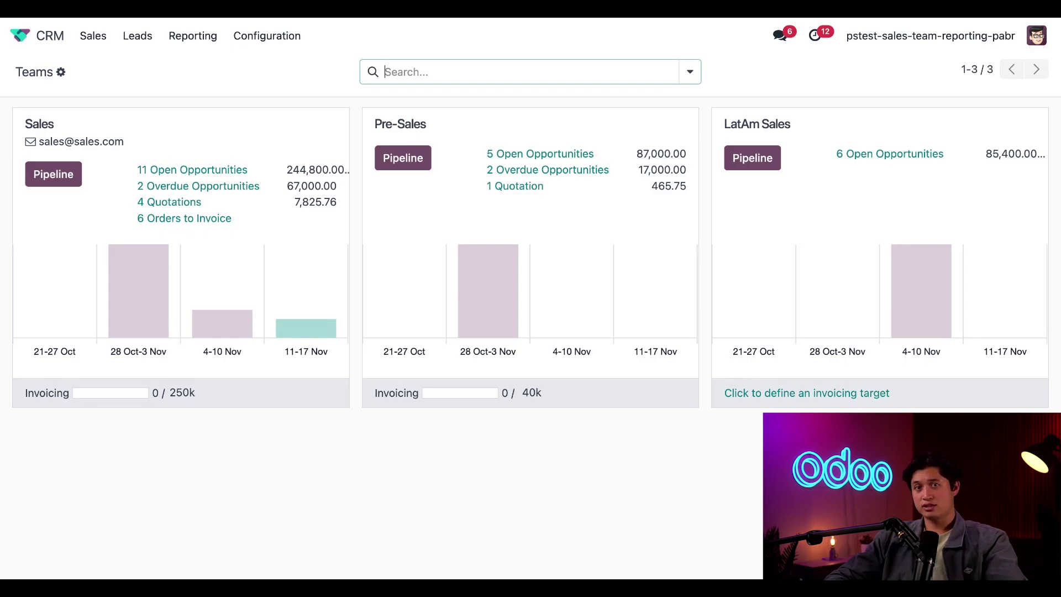
{"action": "left_click", "coordinate": [222, 171]}
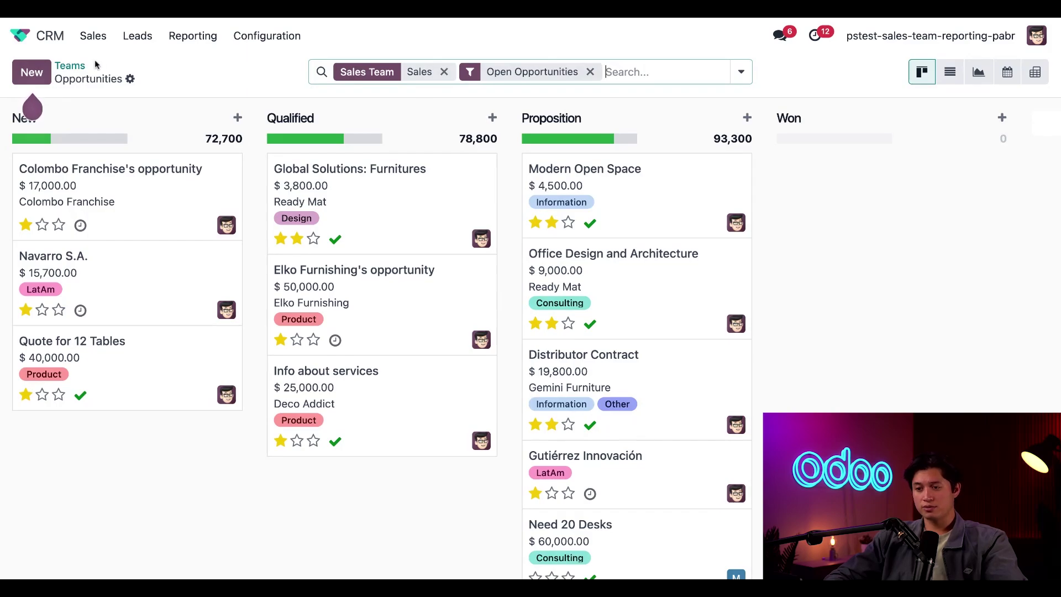
{"action": "left_click", "coordinate": [70, 66]}
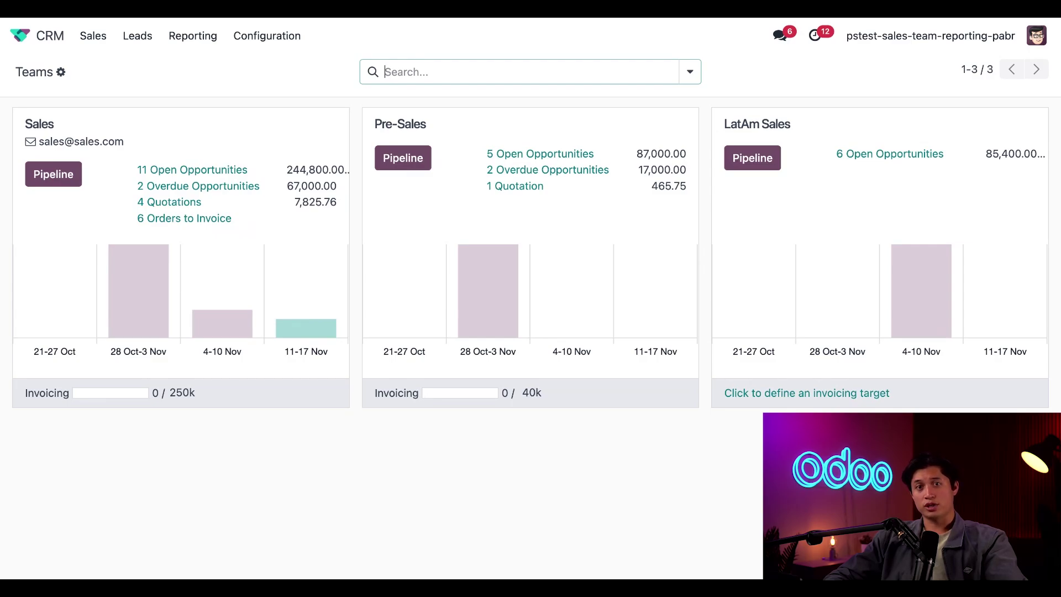
Open the Sales team's pipeline and move the Global Solutions: Furnitures deal to Proposition
{"action": "left_click", "coordinate": [53, 174]}
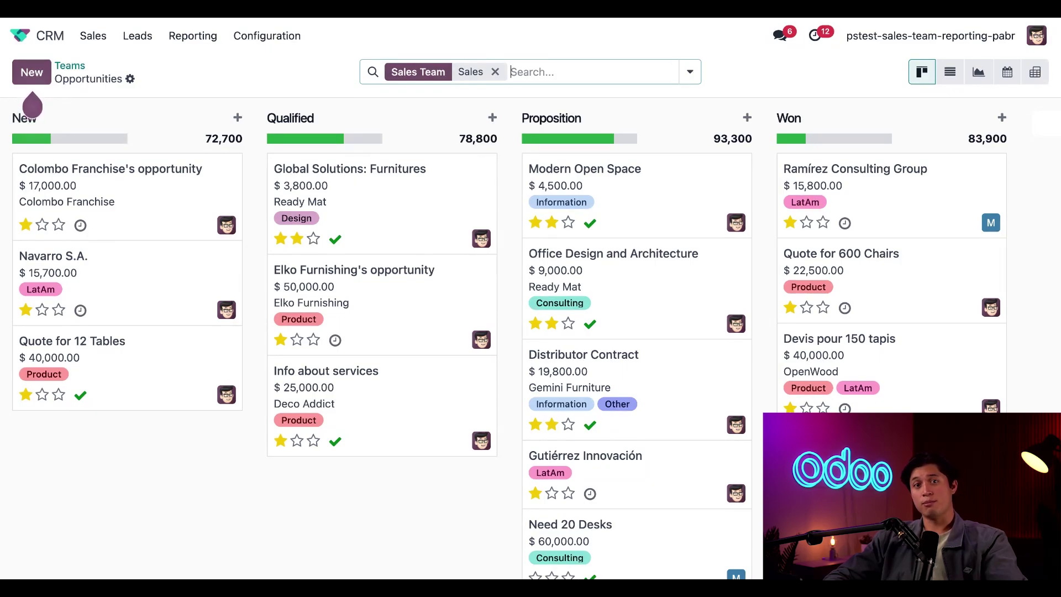
{"action": "left_click_drag", "start_coordinate": [393, 221], "coordinate": [443, 204]}
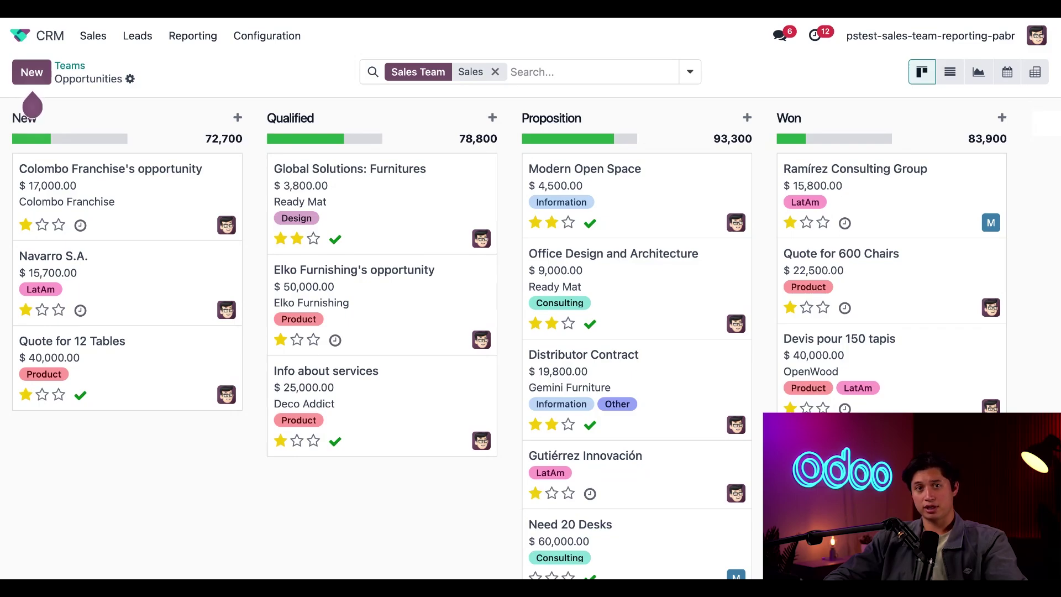
Switch to list view and remove the Sales Team facet so all 34 opportunities appear
{"action": "left_click", "coordinate": [949, 74]}
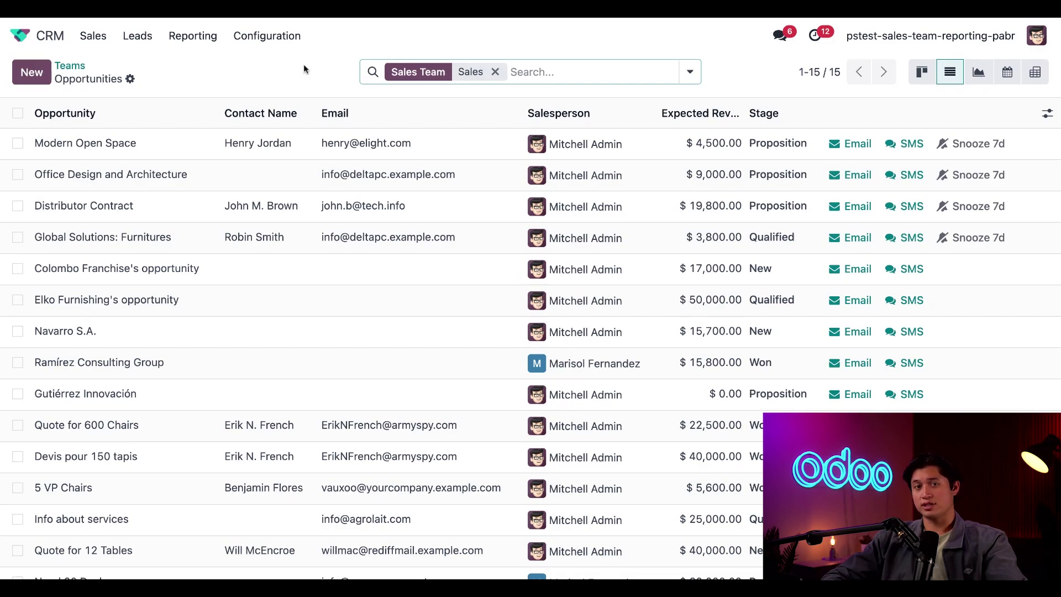
{"action": "left_click", "coordinate": [495, 71]}
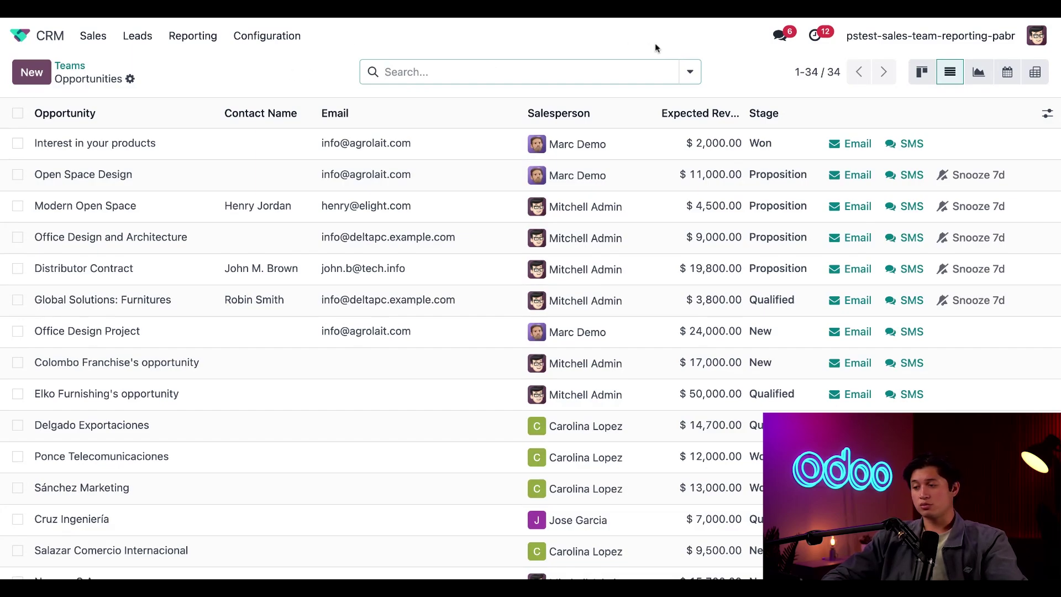
{"action": "left_click", "coordinate": [689, 72]}
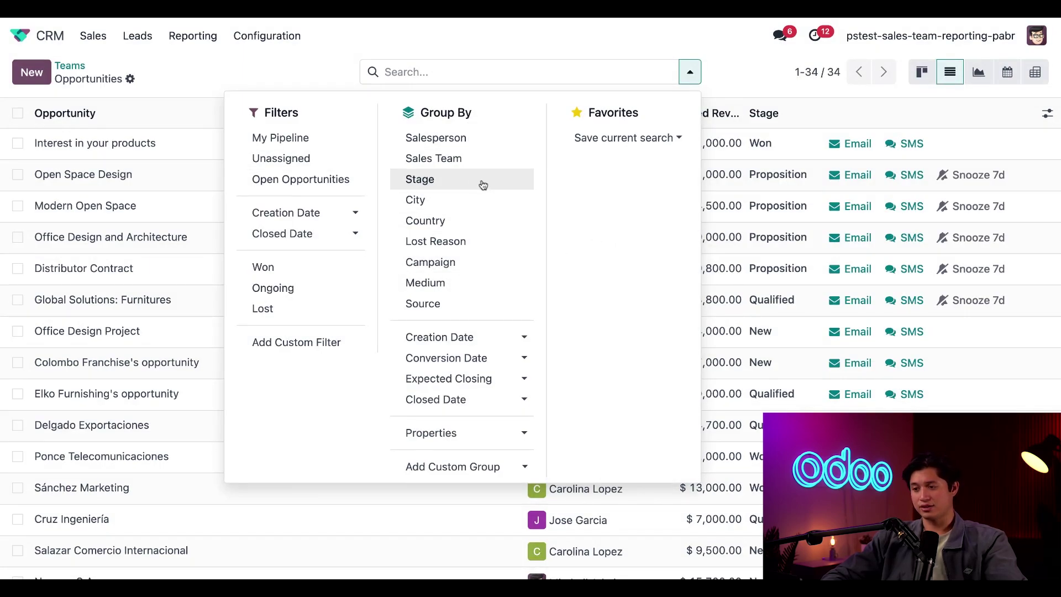
Group the list by Sales Team then Salesperson, and expand the LatAm Sales group
{"action": "left_click", "coordinate": [460, 160]}
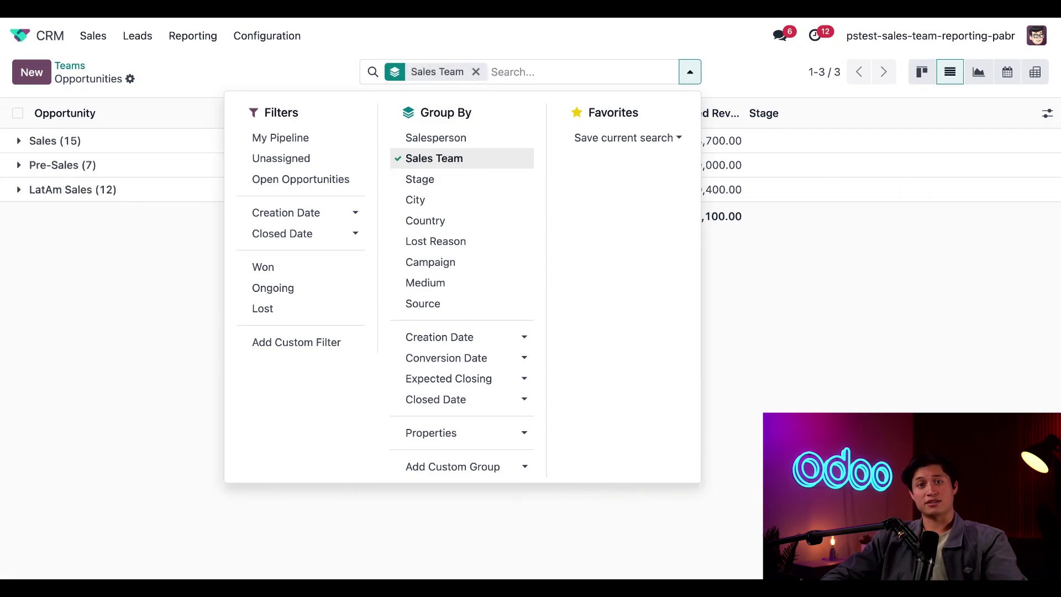
{"action": "left_click", "coordinate": [445, 141]}
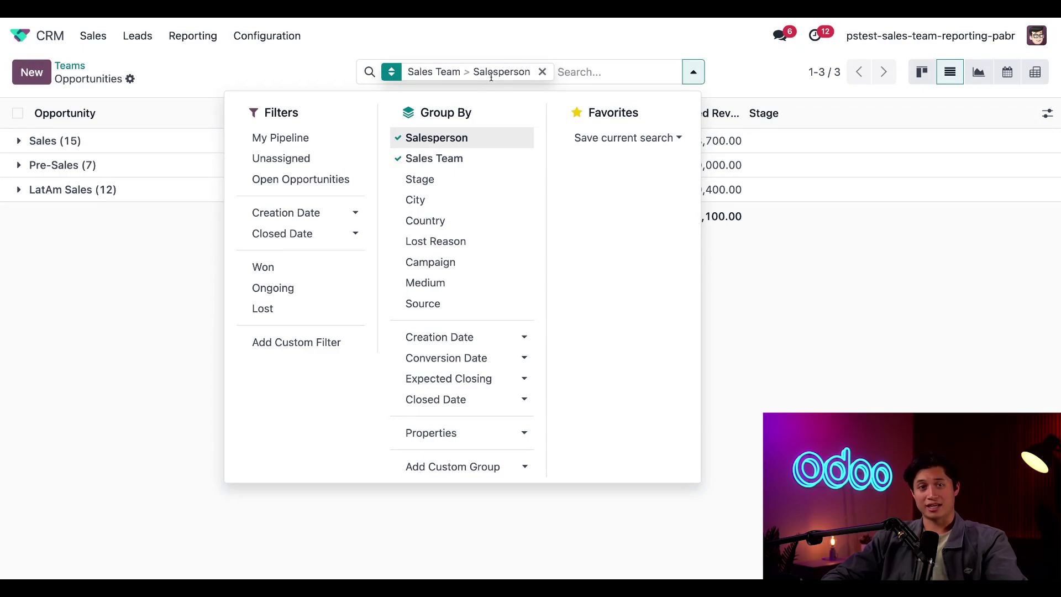
{"action": "left_click", "coordinate": [221, 406]}
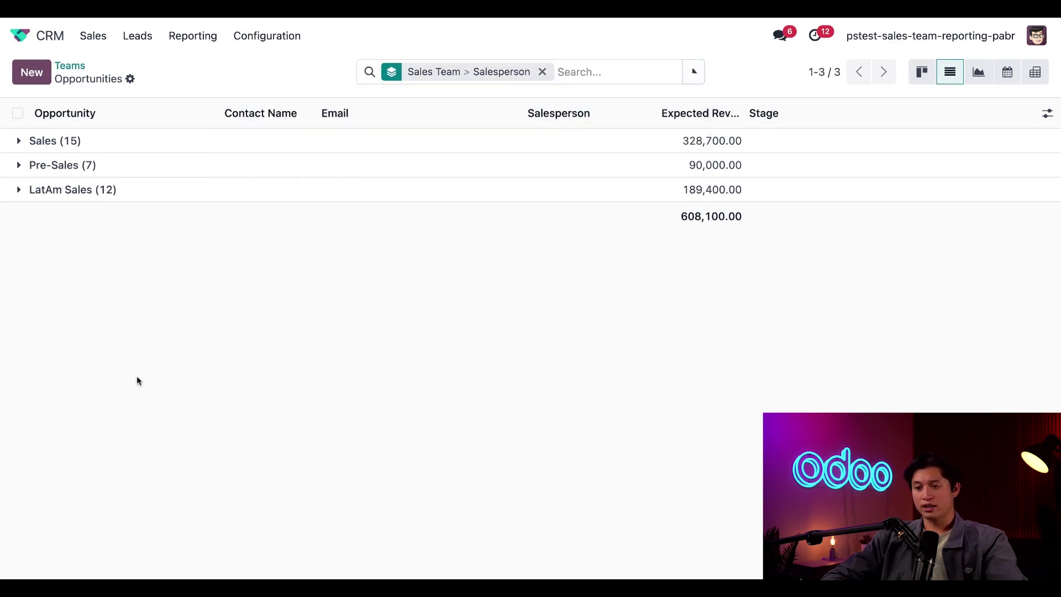
{"action": "left_click", "coordinate": [26, 191]}
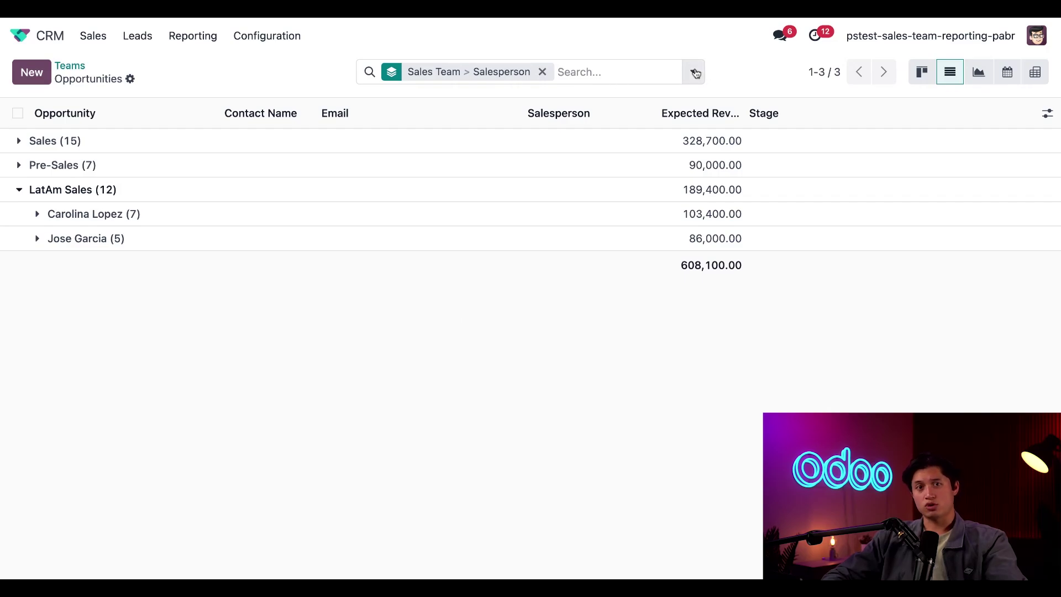
Apply the Ongoing filter to the grouped opportunities, reducing the total to 417,200.00
{"action": "left_click", "coordinate": [694, 73]}
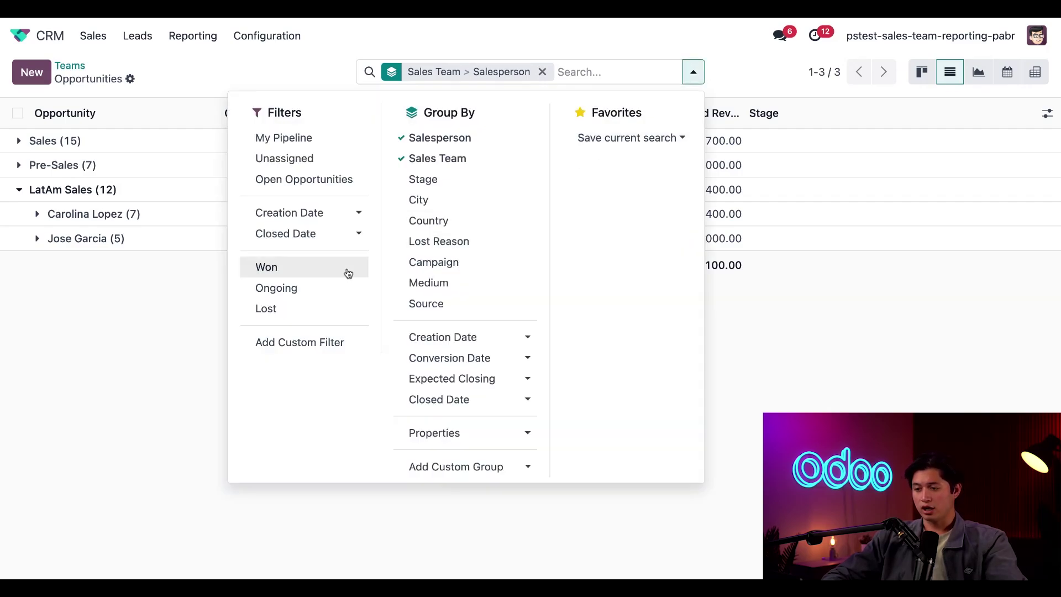
{"action": "left_click", "coordinate": [326, 290]}
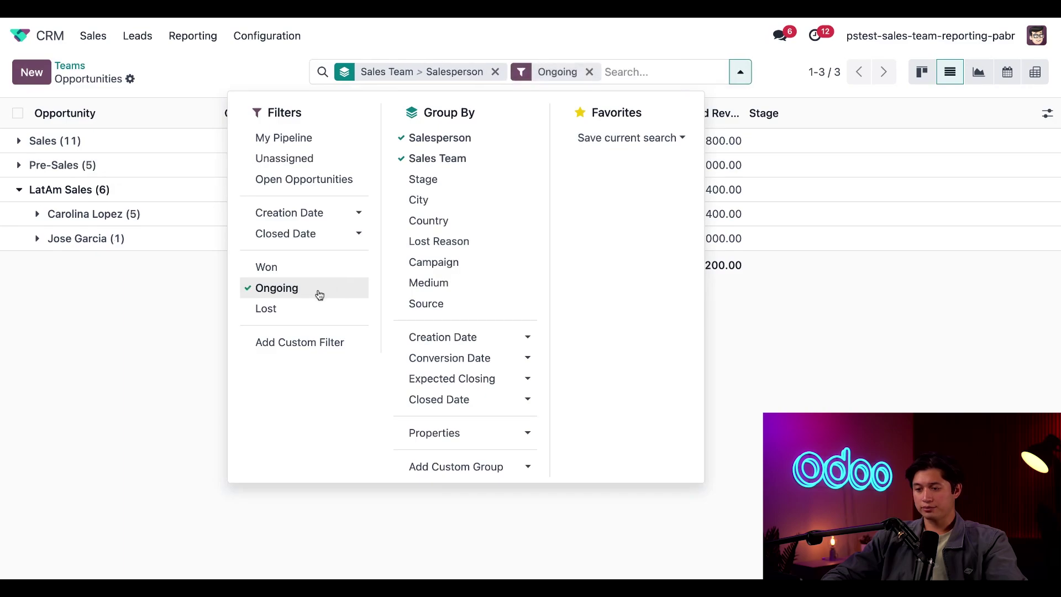
{"action": "left_click", "coordinate": [160, 348]}
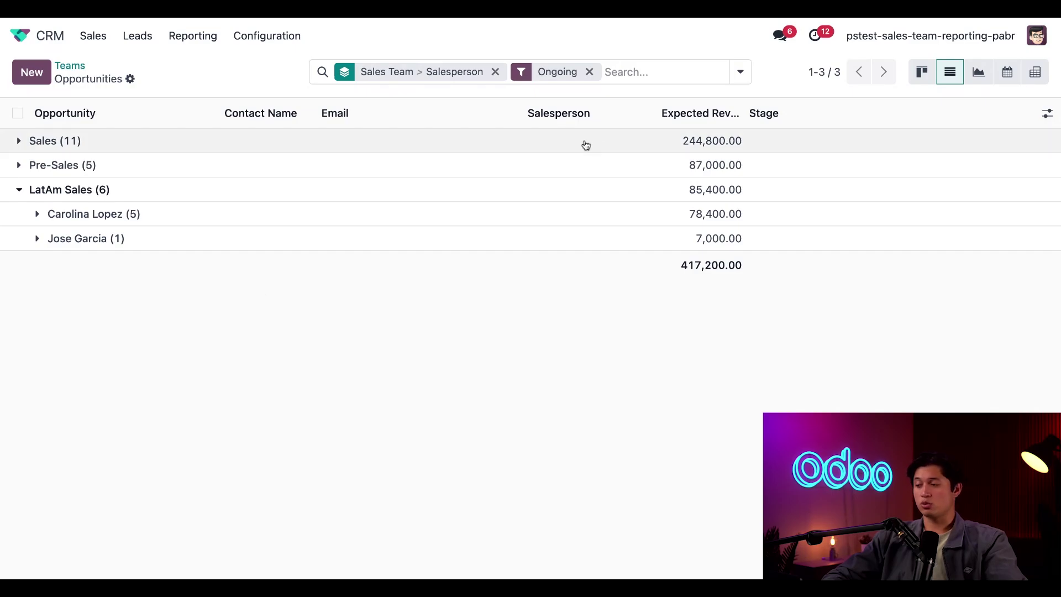
{"action": "left_click", "coordinate": [978, 72]}
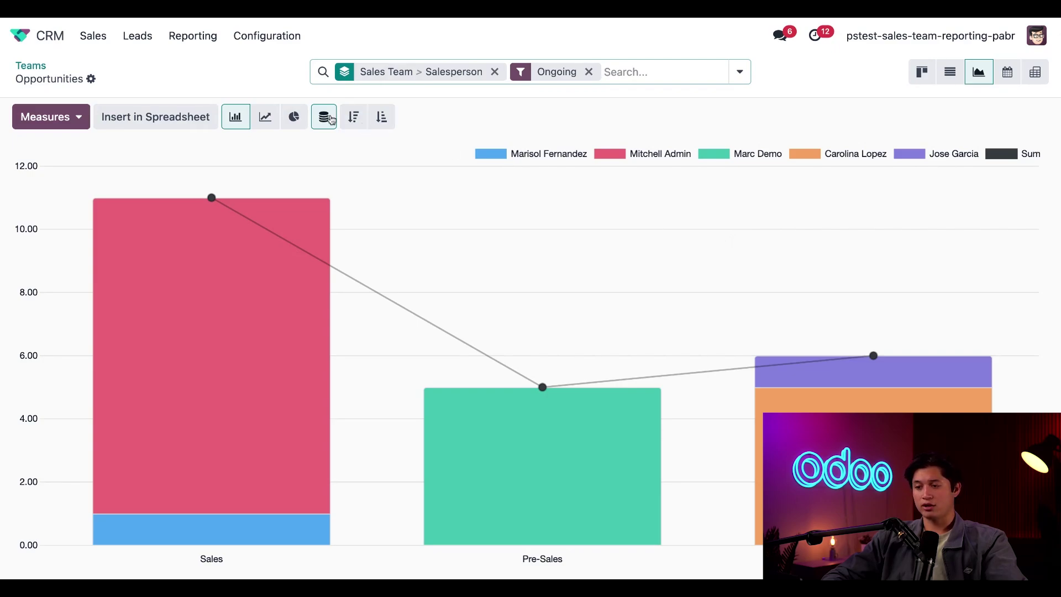
Show the ongoing opportunities as a pie chart of each team and salesperson's share
{"action": "left_click", "coordinate": [294, 118]}
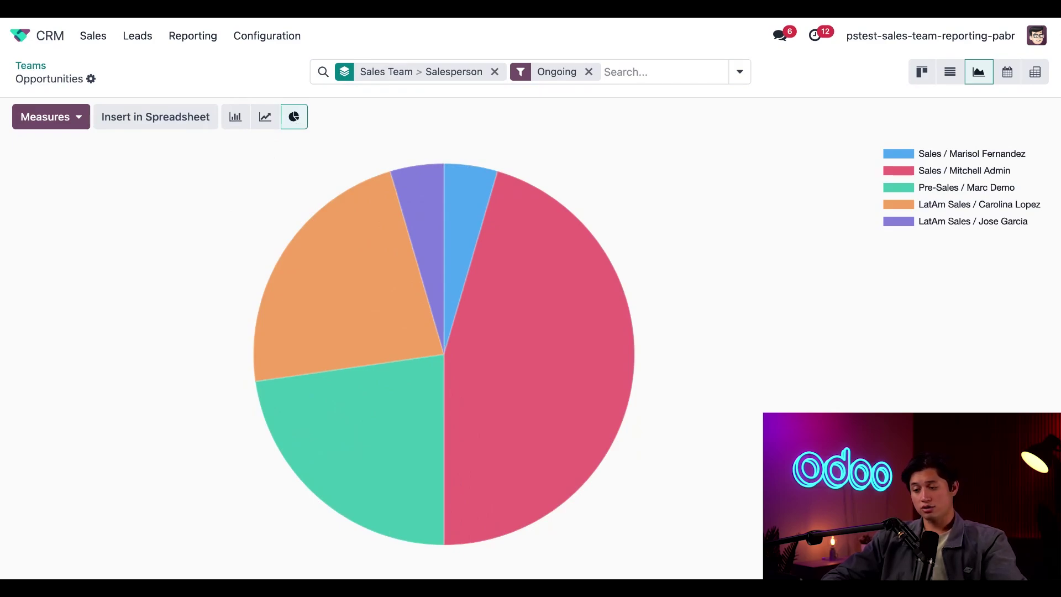
{"action": "mouse_move", "coordinate": [491, 348]}
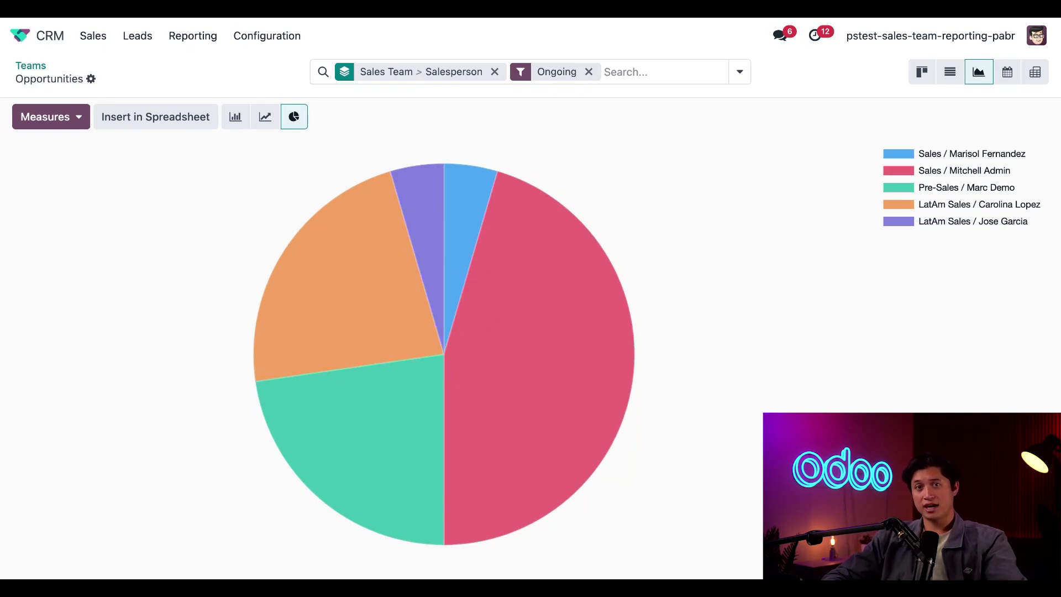
{"action": "left_click", "coordinate": [1034, 72]}
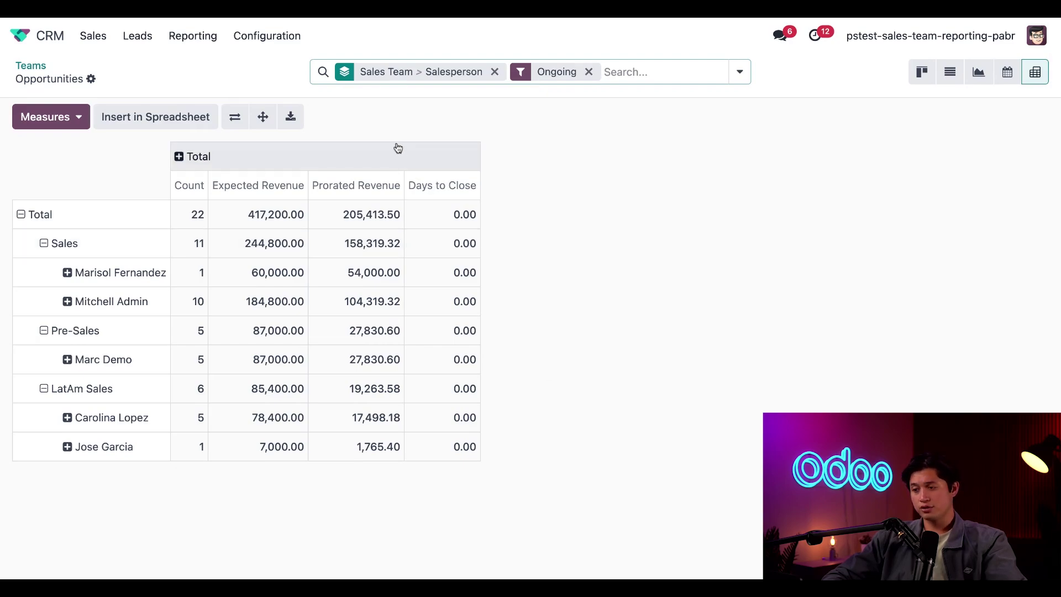
Remove the Sales Team > Salesperson grouping and Ongoing filter facets from the pivot
{"action": "left_click", "coordinate": [493, 72]}
{"action": "left_click", "coordinate": [466, 72]}
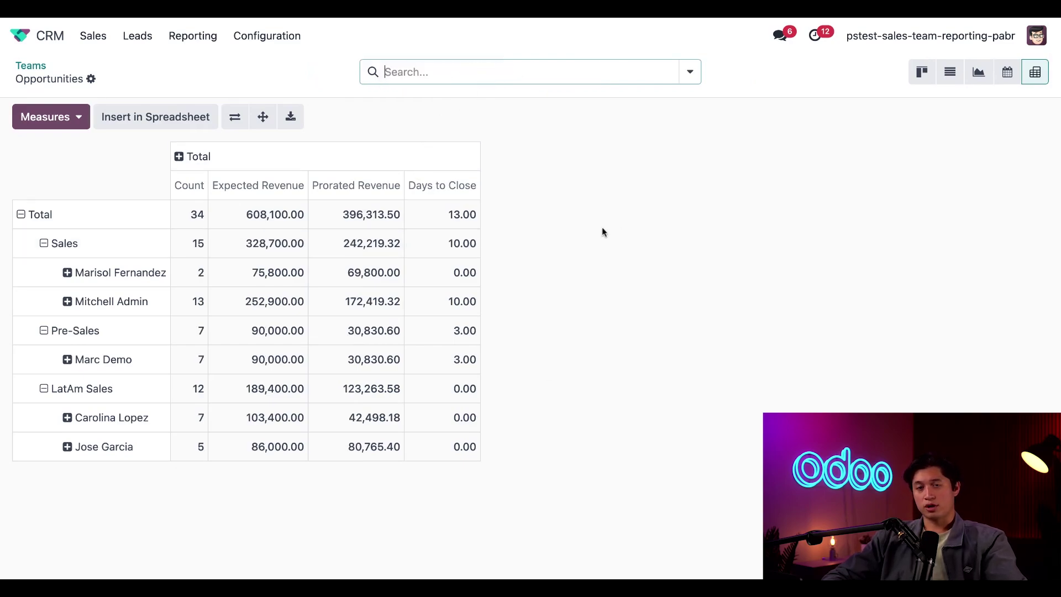
Group the pivot rows by Sales Team, then Salesperson, then Stage
{"action": "left_click", "coordinate": [689, 72]}
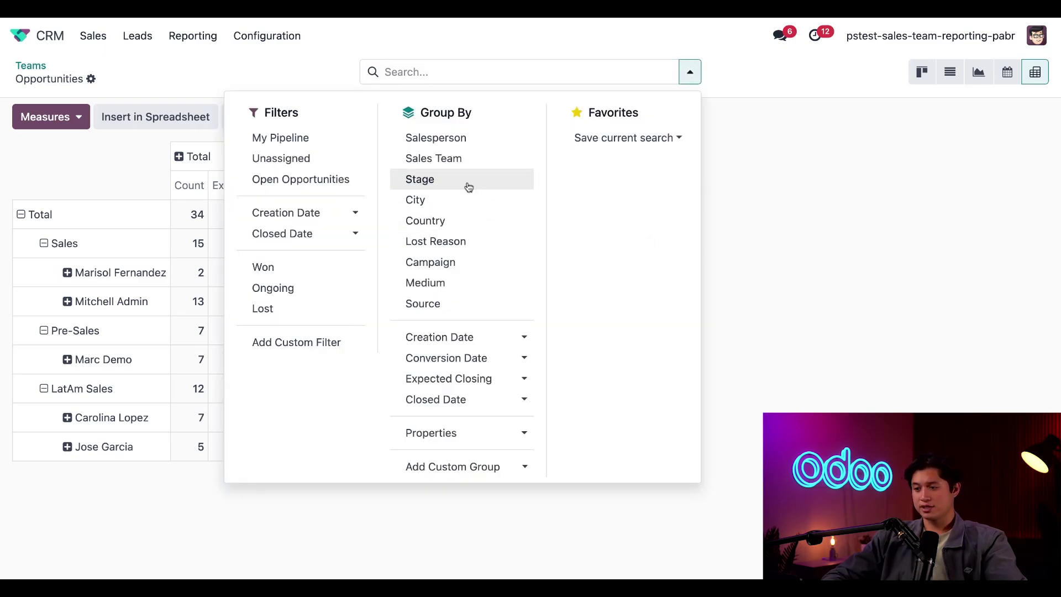
{"action": "left_click", "coordinate": [462, 159]}
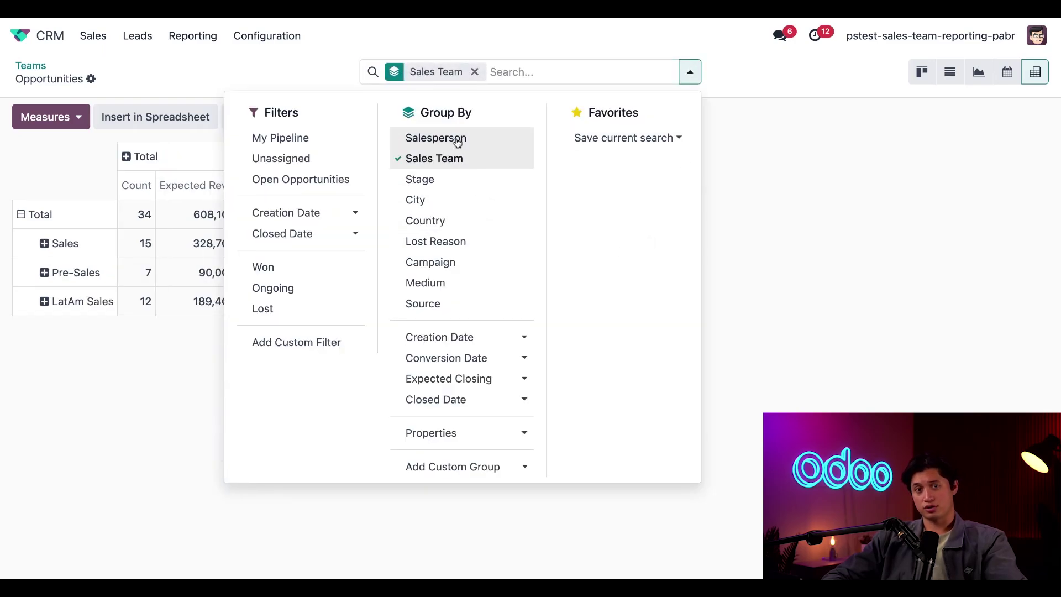
{"action": "left_click", "coordinate": [452, 138]}
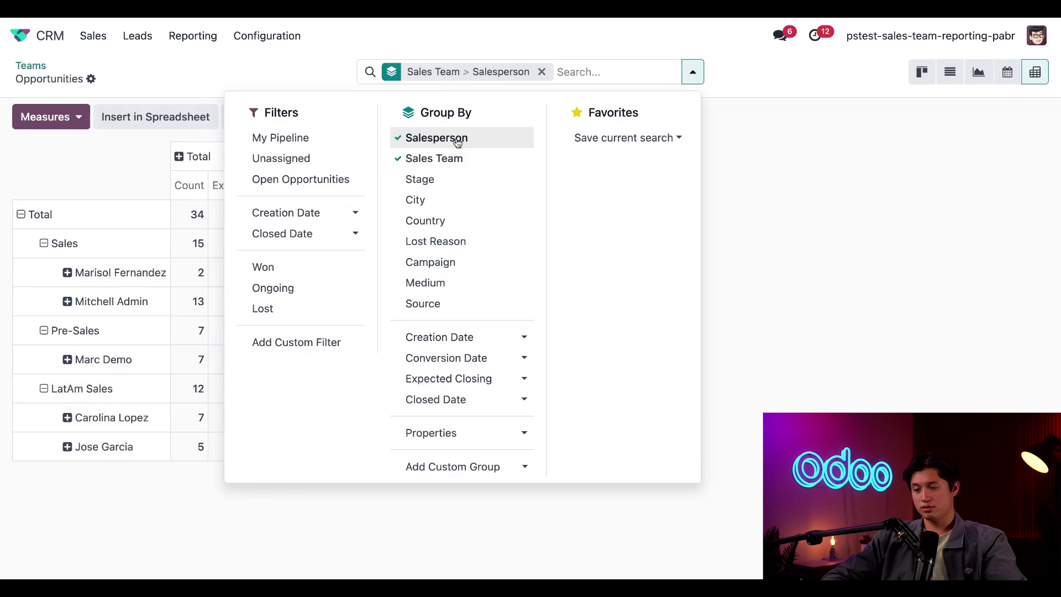
{"action": "left_click", "coordinate": [436, 181]}
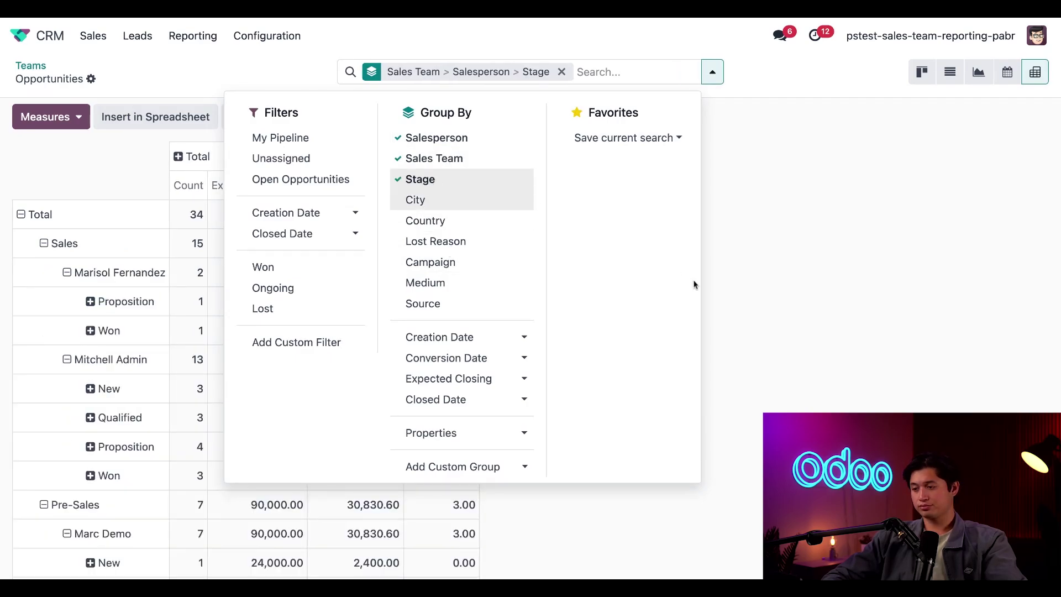
{"action": "left_click", "coordinate": [756, 287]}
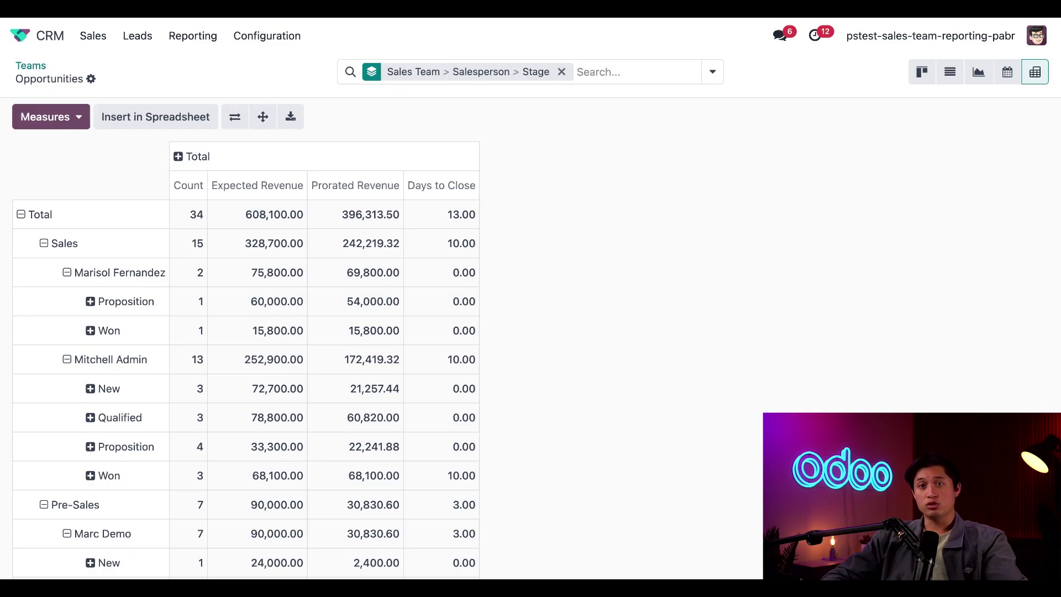
{"action": "left_click", "coordinate": [202, 389]}
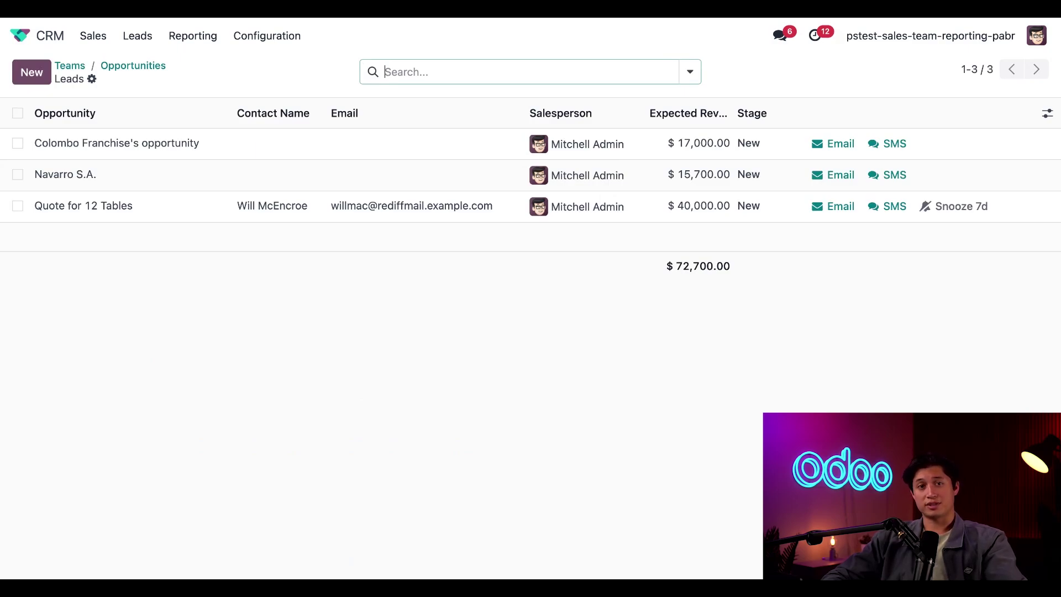
{"action": "left_click", "coordinate": [149, 68]}
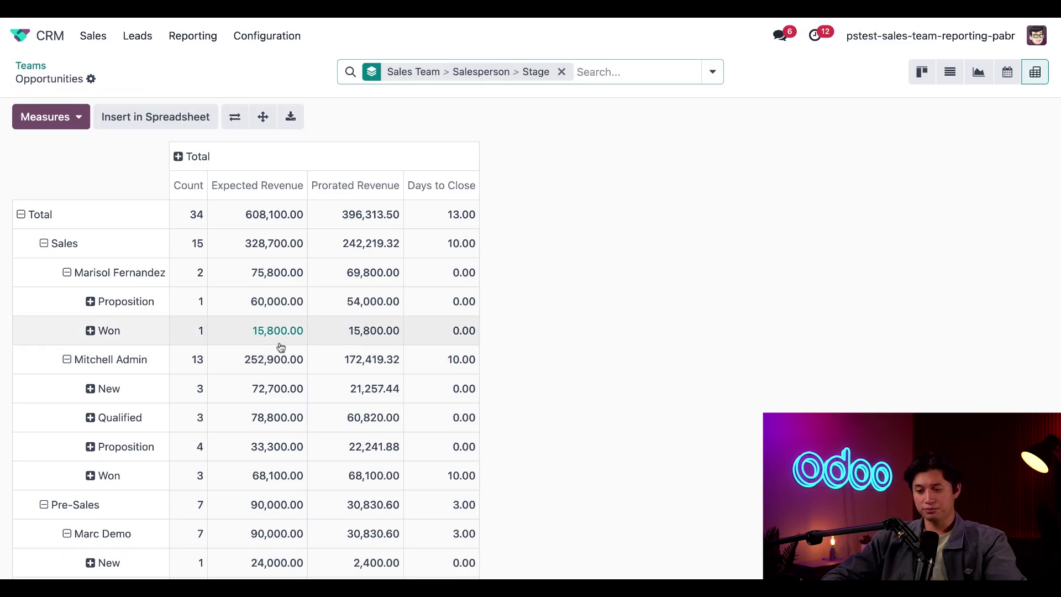
Break the salesperson's Proposition row down by Medium into Email, Phone and None
{"action": "left_click", "coordinate": [91, 452]}
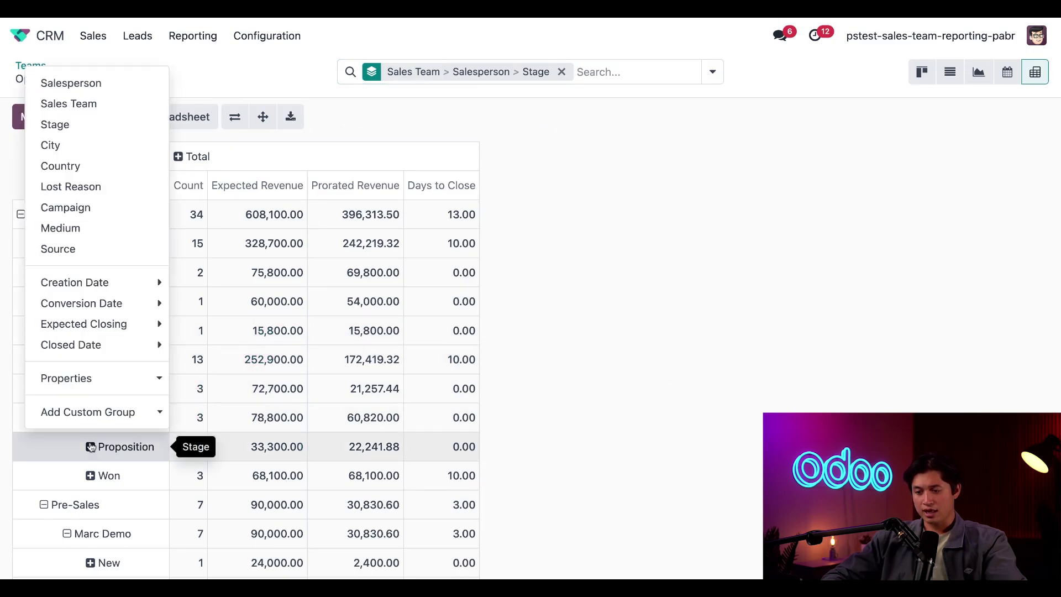
{"action": "left_click", "coordinate": [87, 236]}
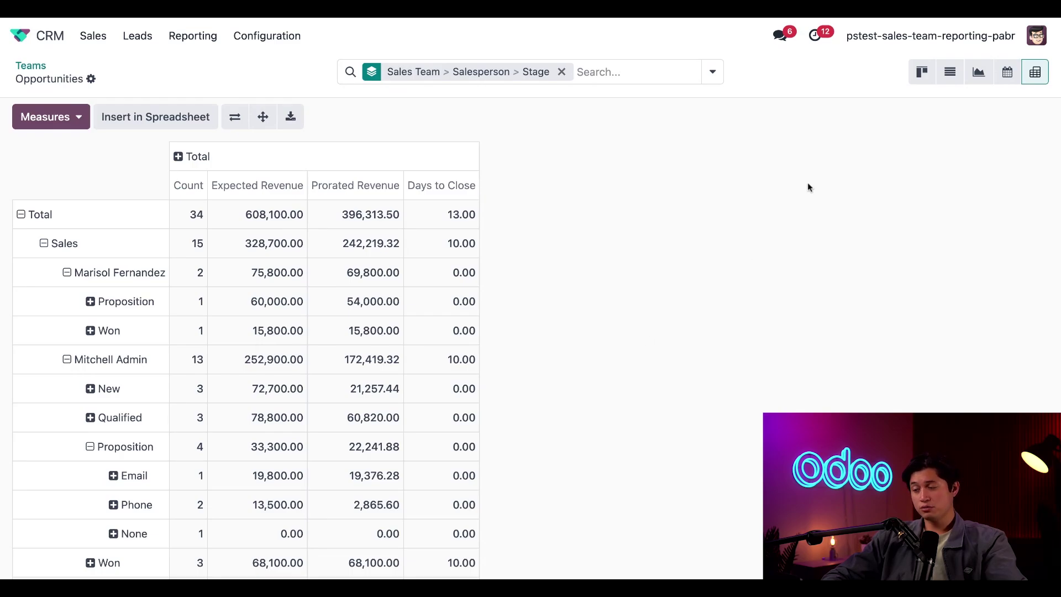
Switch to a stacked bar chart and clear the team, salesperson and stage grouping
{"action": "left_click", "coordinate": [979, 72]}
{"action": "mouse_move", "coordinate": [557, 286]}
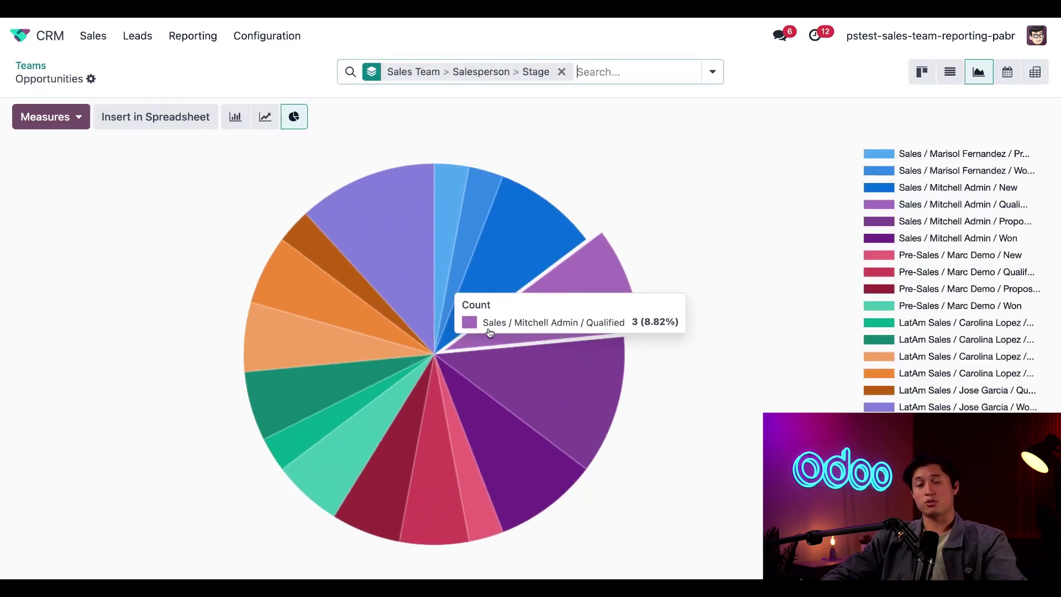
{"action": "left_click", "coordinate": [236, 117]}
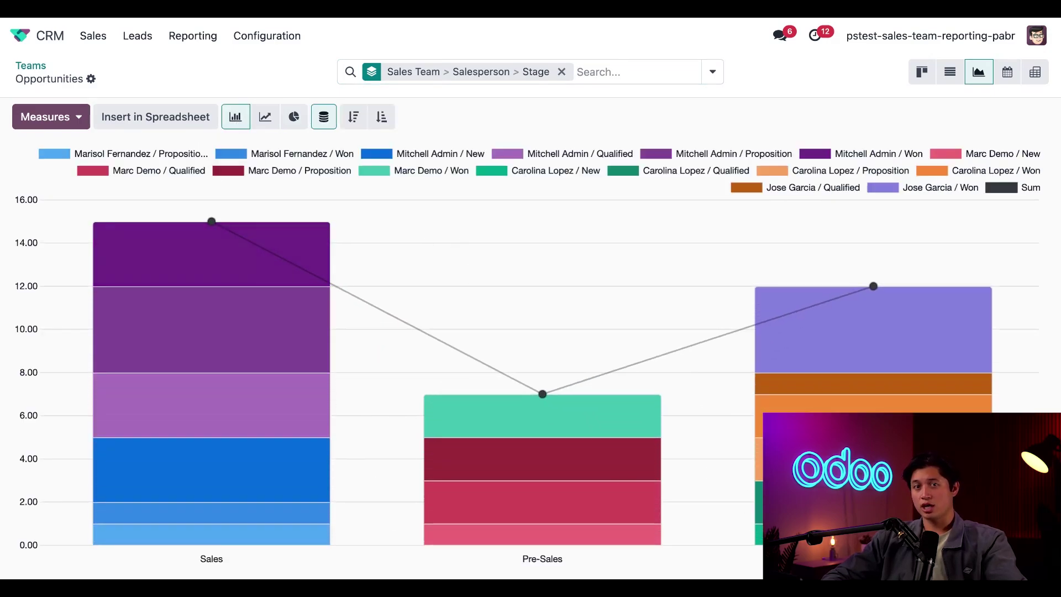
{"action": "left_click", "coordinate": [561, 71]}
{"action": "left_click", "coordinate": [691, 71]}
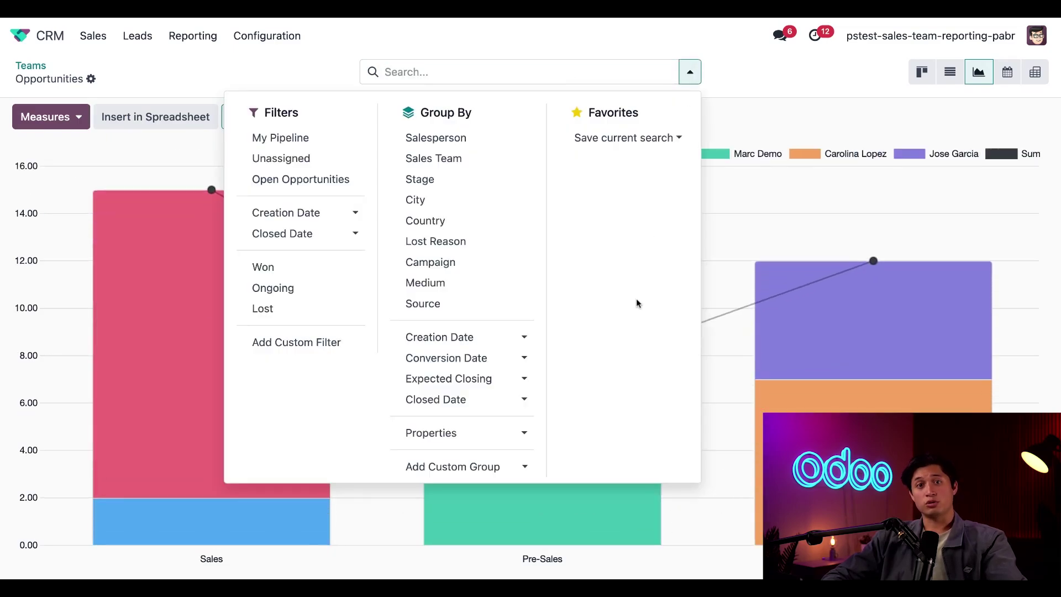
Group the chart by Sales Team, Salesperson and Creation Date quarter, and apply the Won filter
{"action": "left_click", "coordinate": [444, 159]}
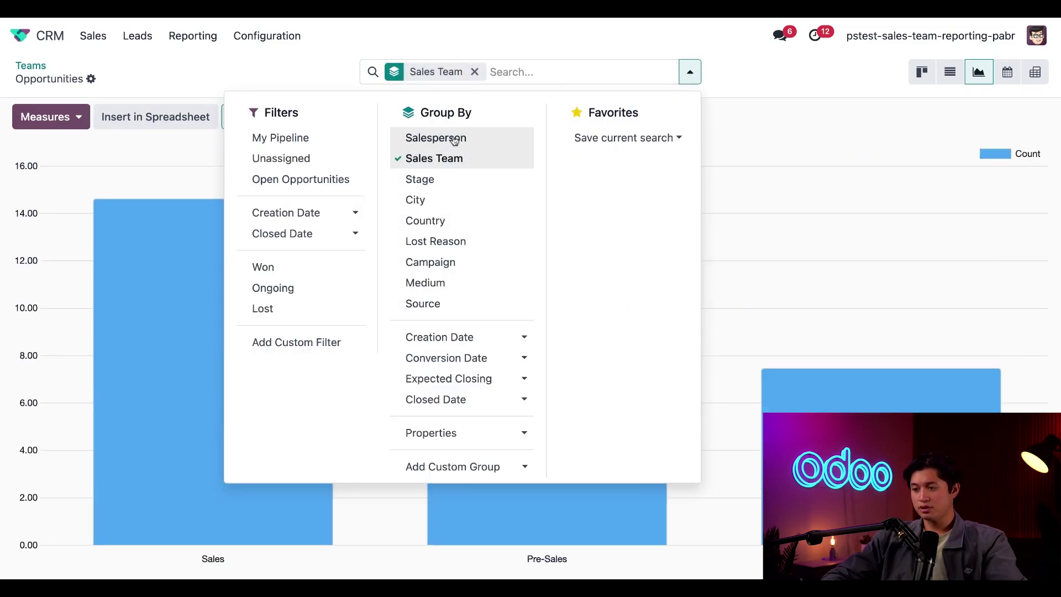
{"action": "left_click", "coordinate": [452, 139]}
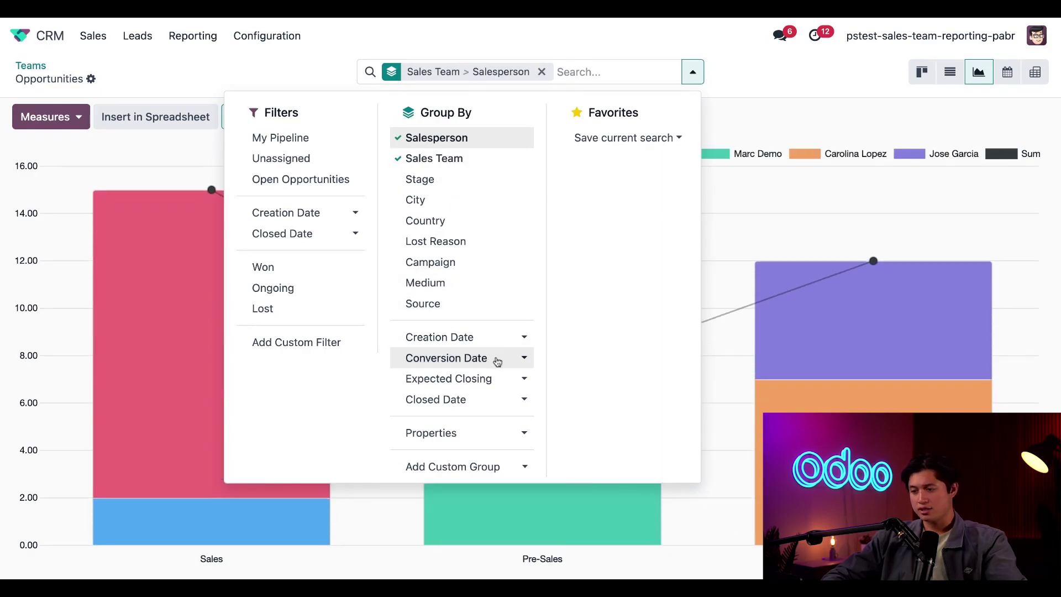
{"action": "left_click", "coordinate": [505, 338]}
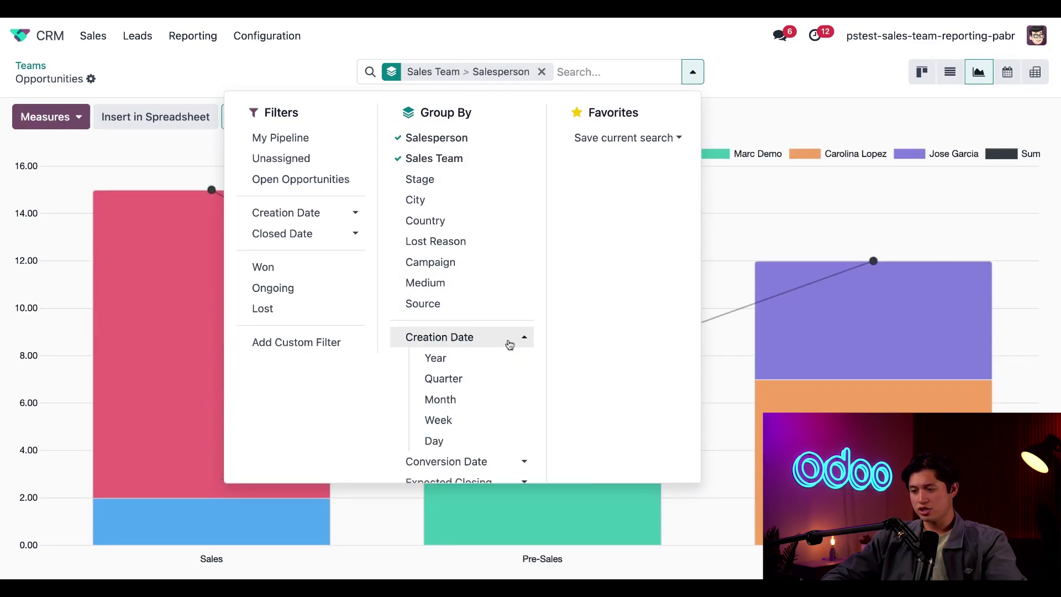
{"action": "left_click", "coordinate": [474, 380]}
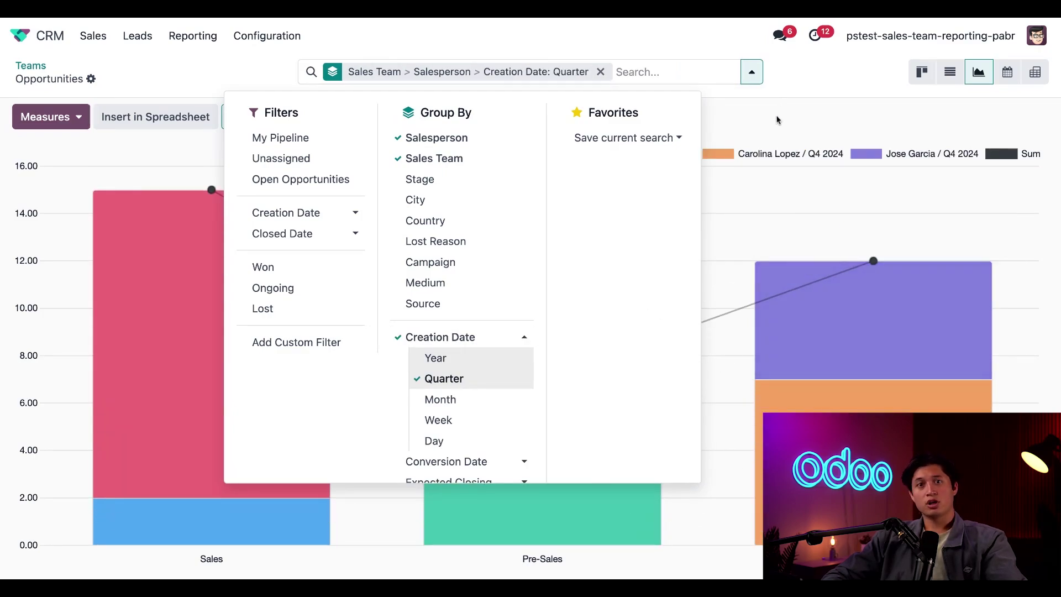
{"action": "left_click", "coordinate": [307, 273]}
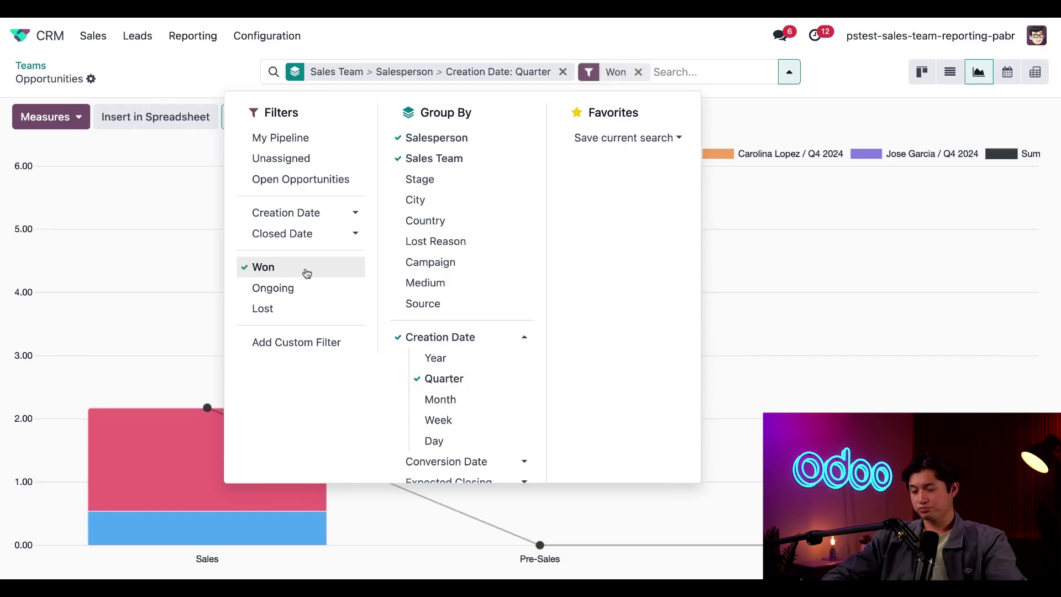
{"action": "left_click", "coordinate": [768, 115]}
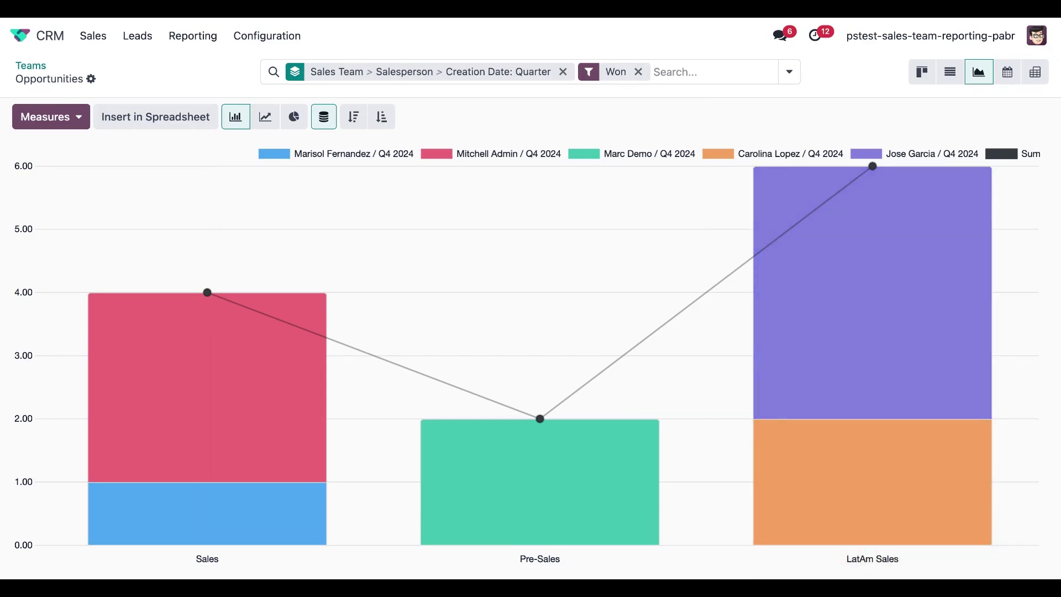
Switch to the pivot table and remove the Won filter to include all opportunities
{"action": "mouse_move", "coordinate": [917, 308]}
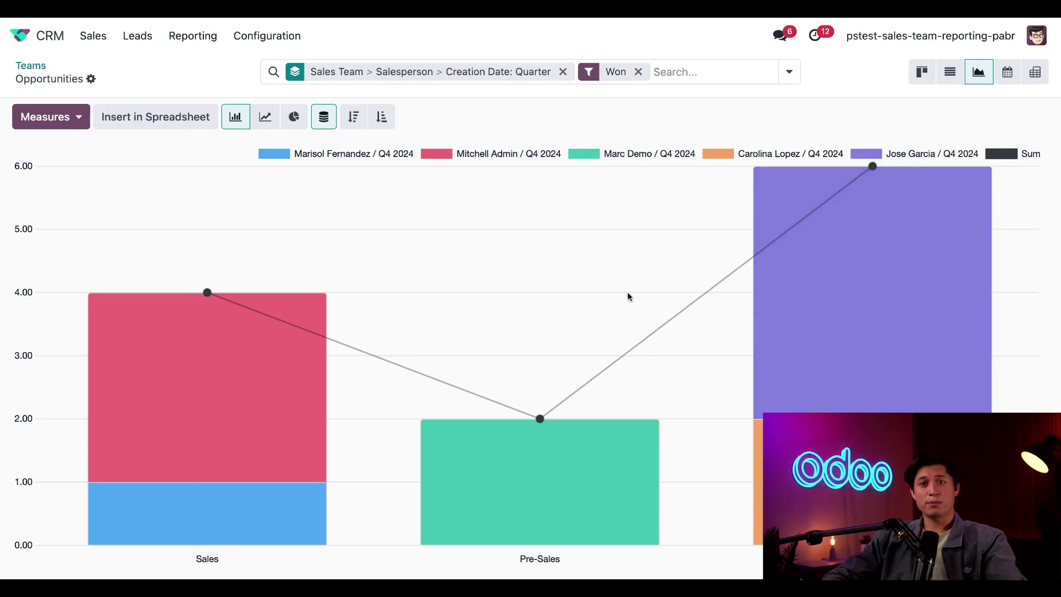
{"action": "left_click", "coordinate": [1037, 77]}
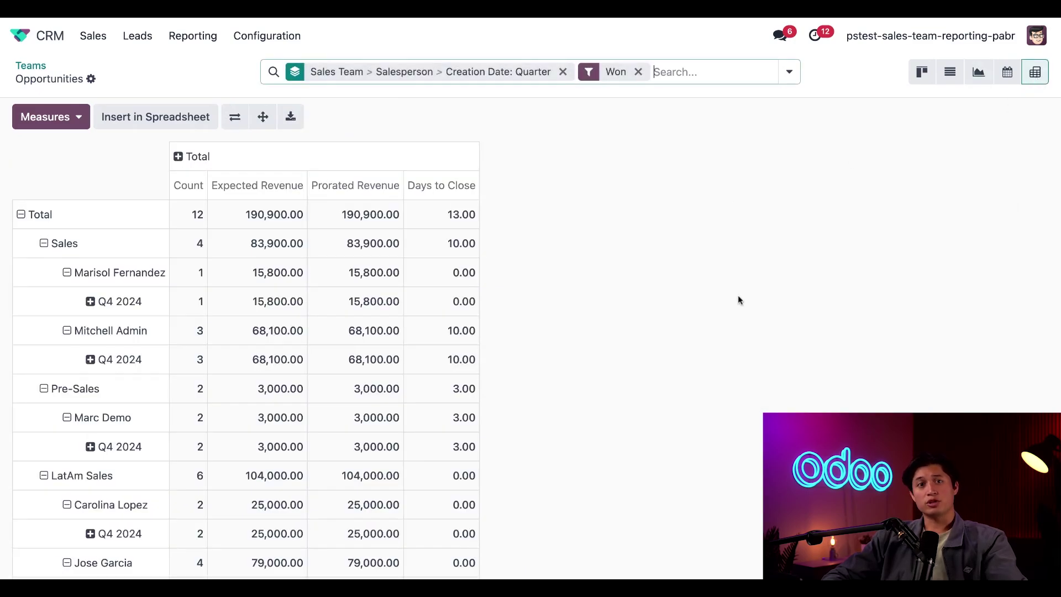
{"action": "left_click", "coordinate": [637, 71]}
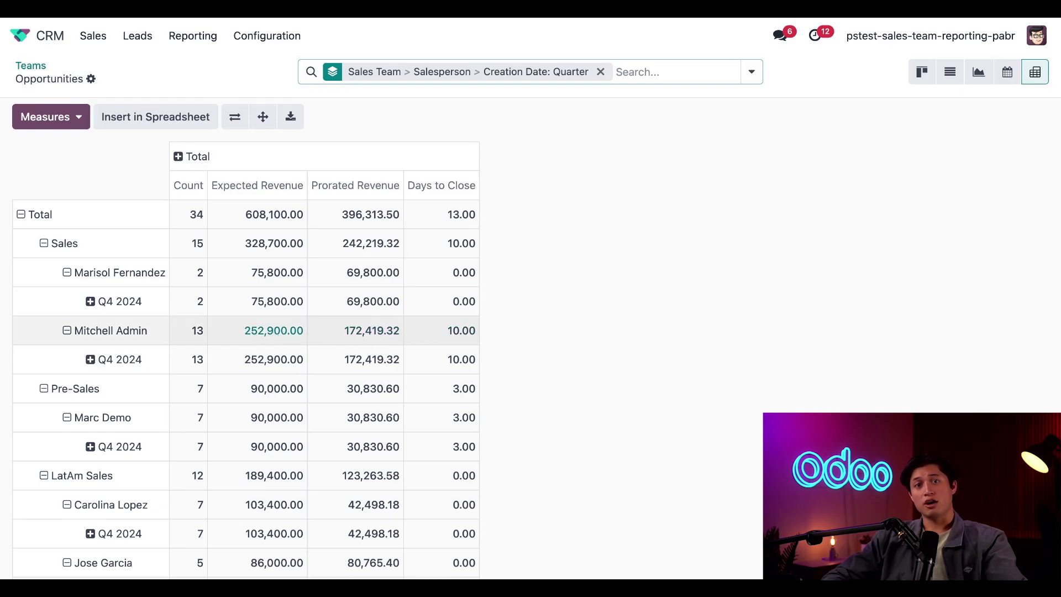
{"action": "left_click", "coordinate": [273, 330]}
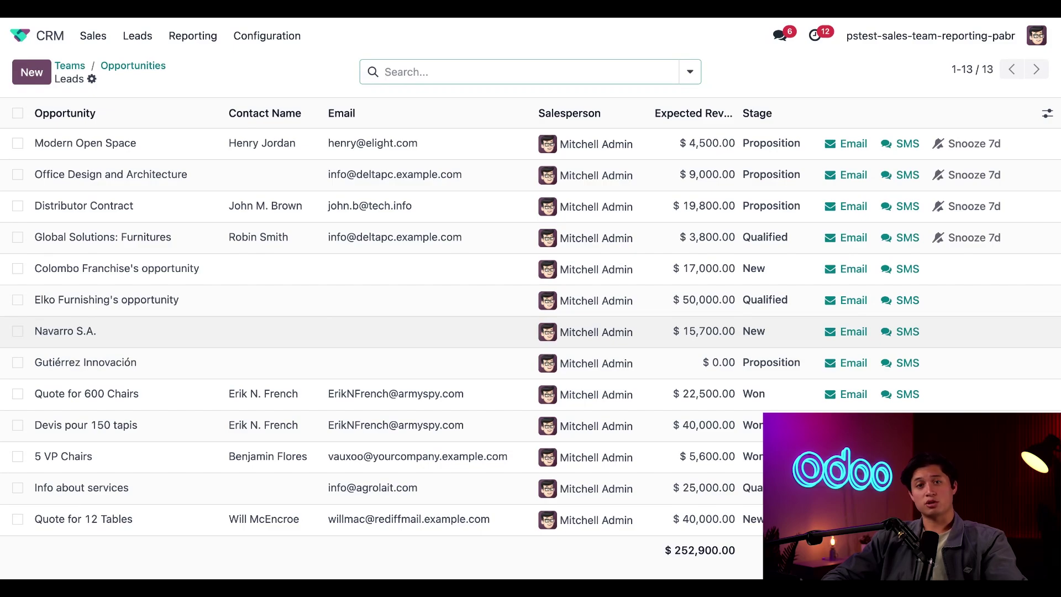
{"action": "left_click", "coordinate": [133, 66]}
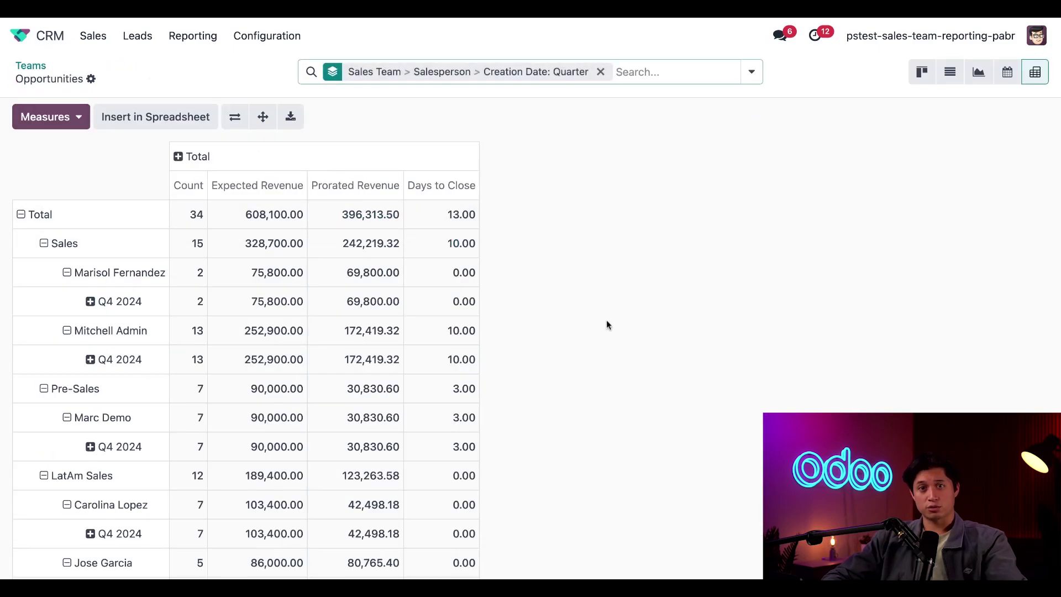
Save the current pivot search as a favorite named 'Sales Team Report'
{"action": "left_click", "coordinate": [750, 76]}
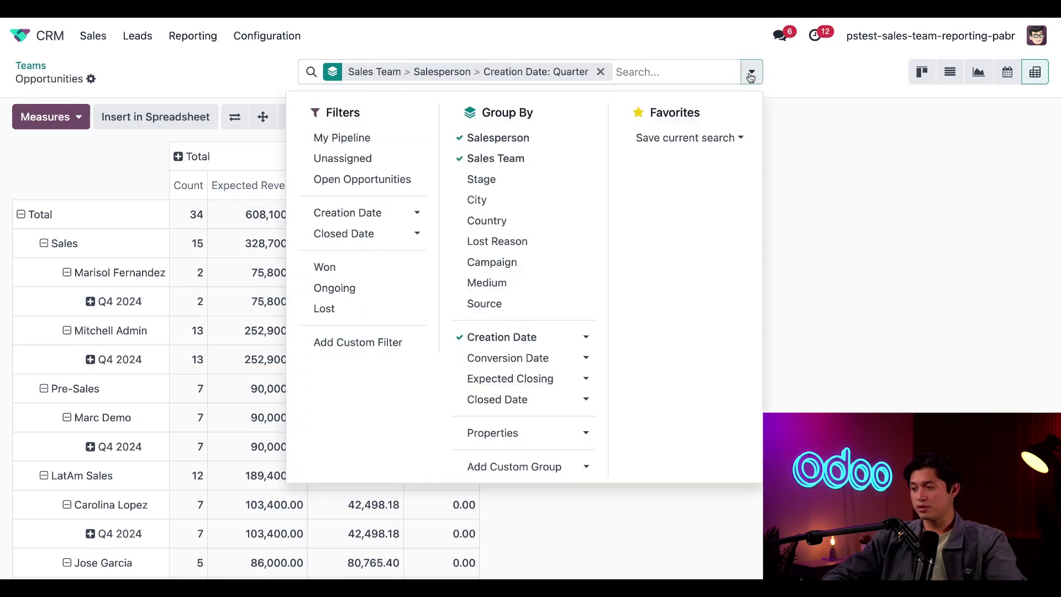
{"action": "left_click", "coordinate": [700, 139]}
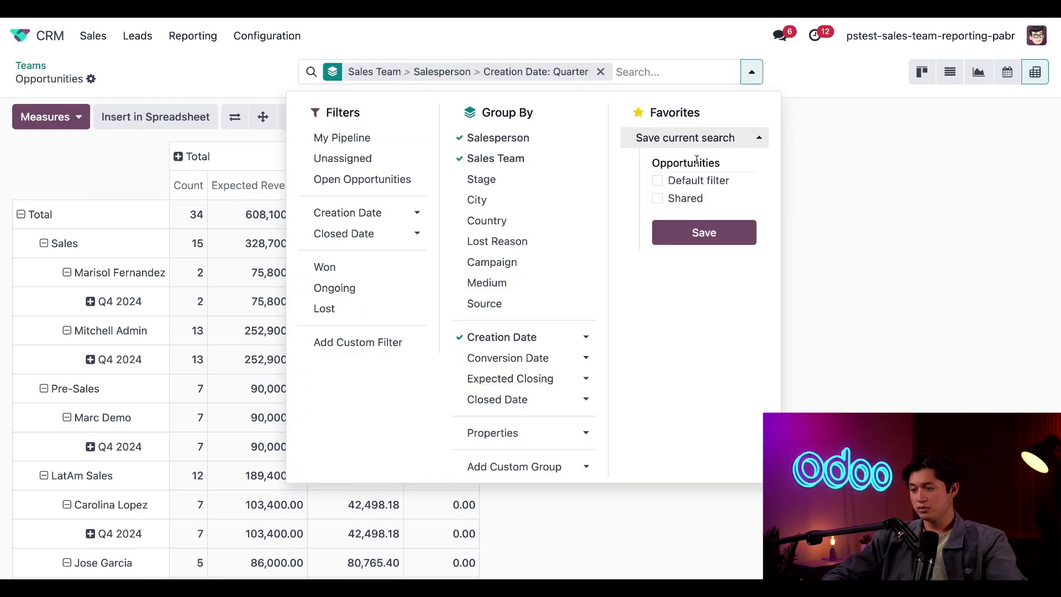
{"action": "double_click", "coordinate": [683, 162]}
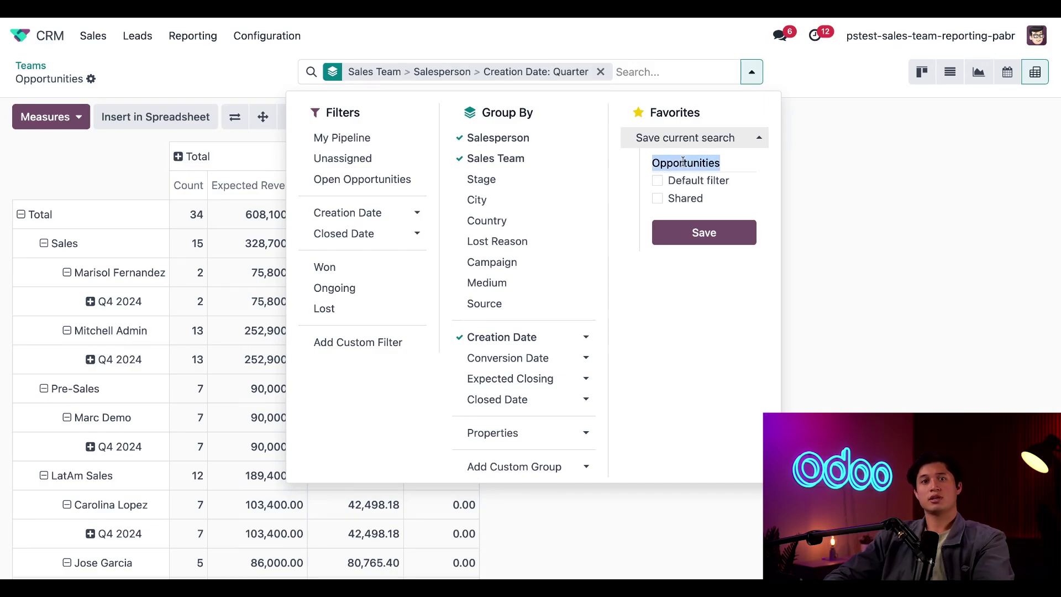
{"action": "type", "text": "Sales T"}
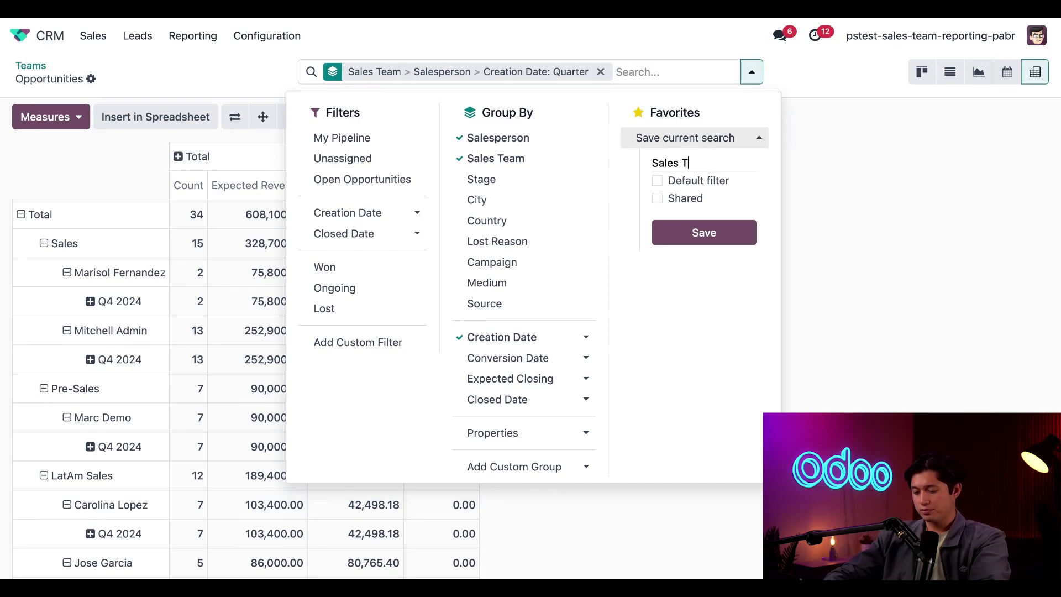
{"action": "type", "text": "eam Report"}
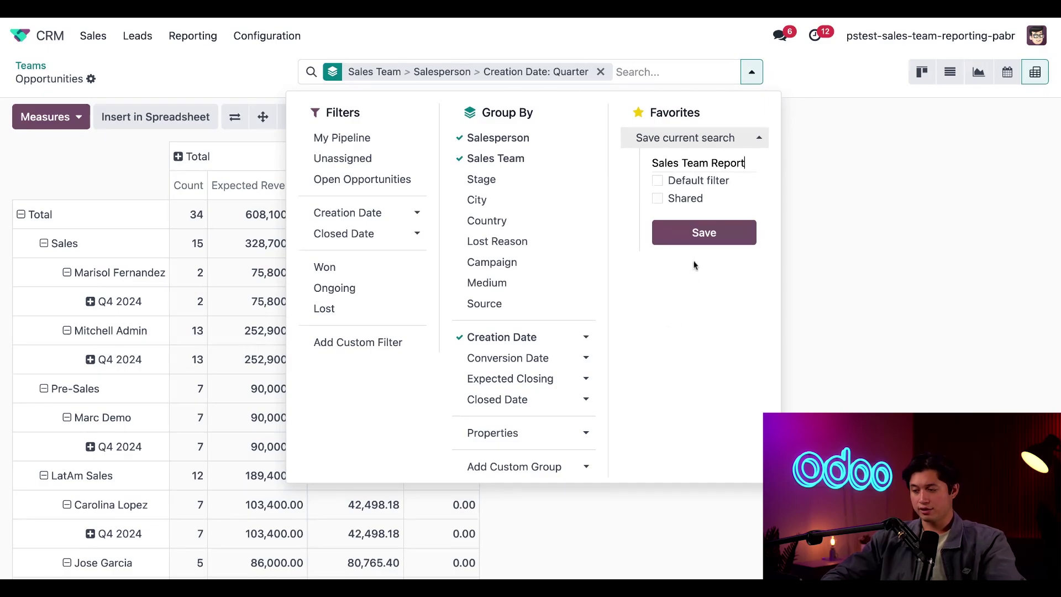
{"action": "left_click", "coordinate": [697, 235]}
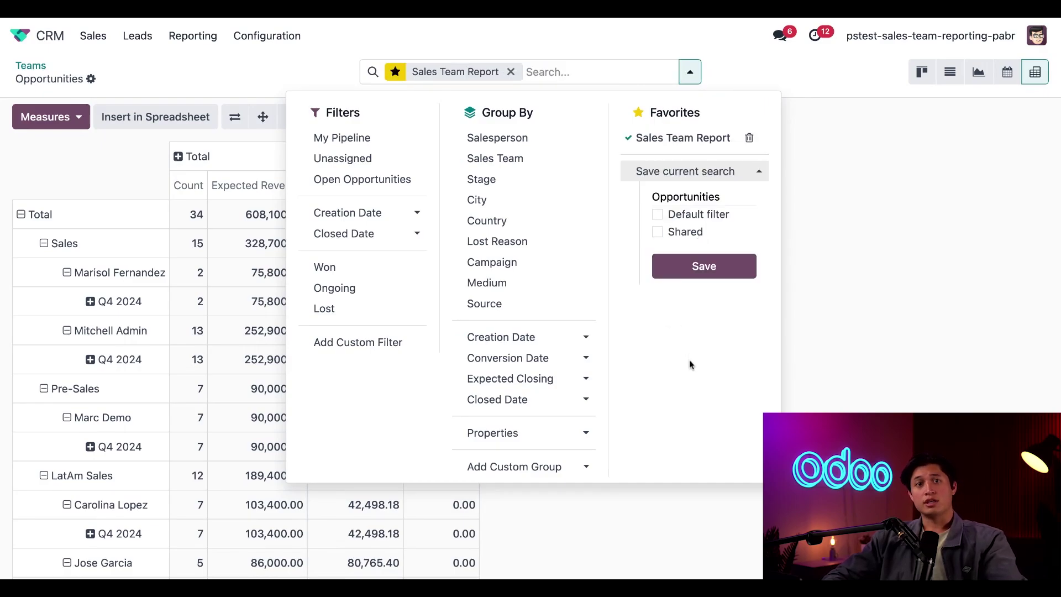